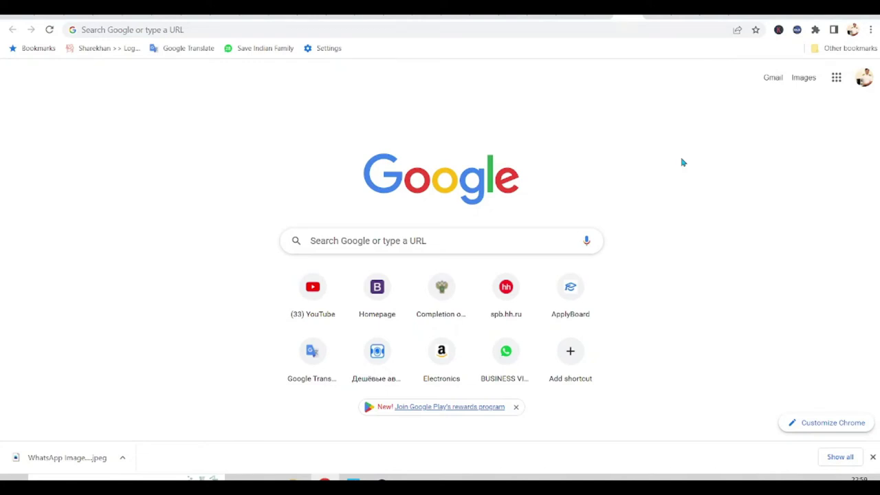
# Search Google for 'russian visa tracker' and open the Russia Visa Centre tracking result.
pyautogui.click(369, 242)
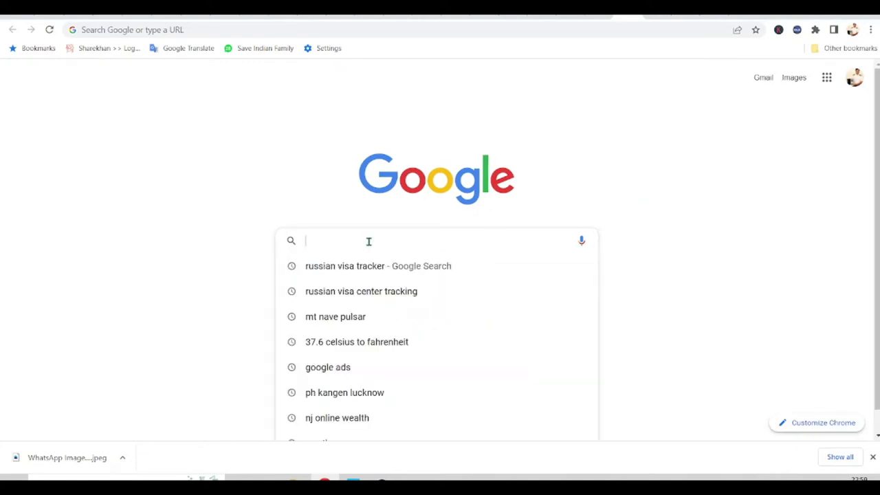
pyautogui.press('Down')
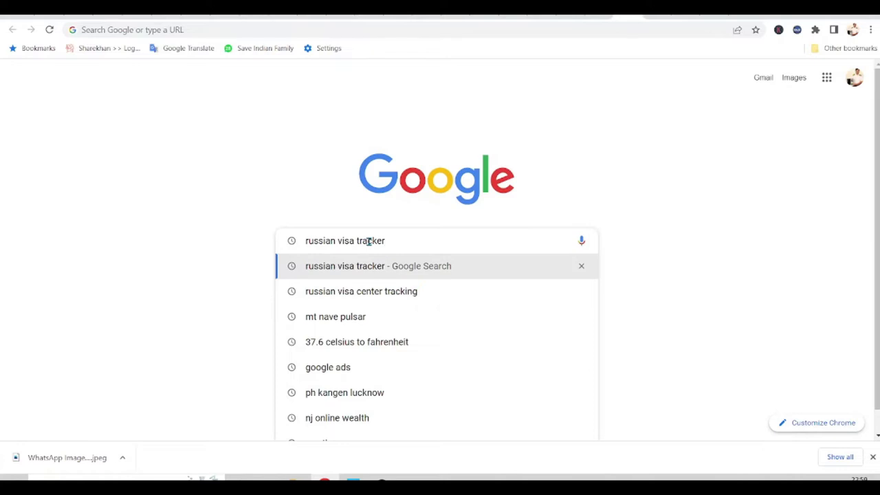
pyautogui.press('Return')
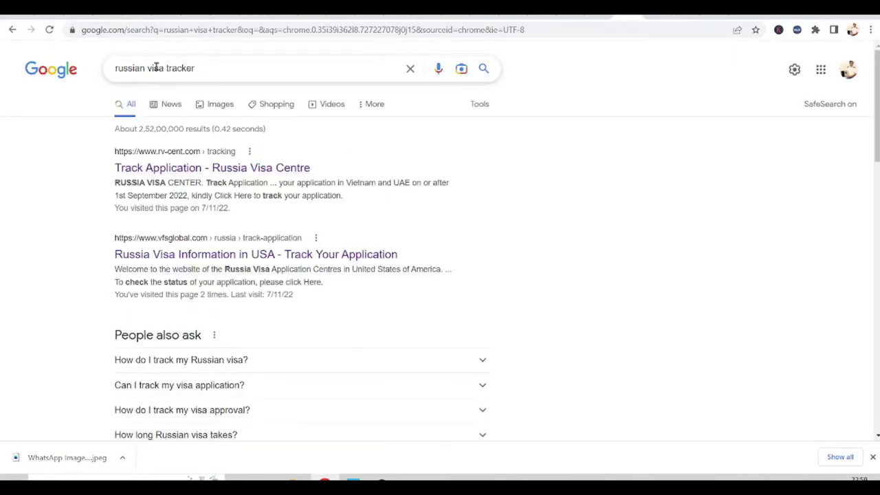
pyautogui.click(141, 168)
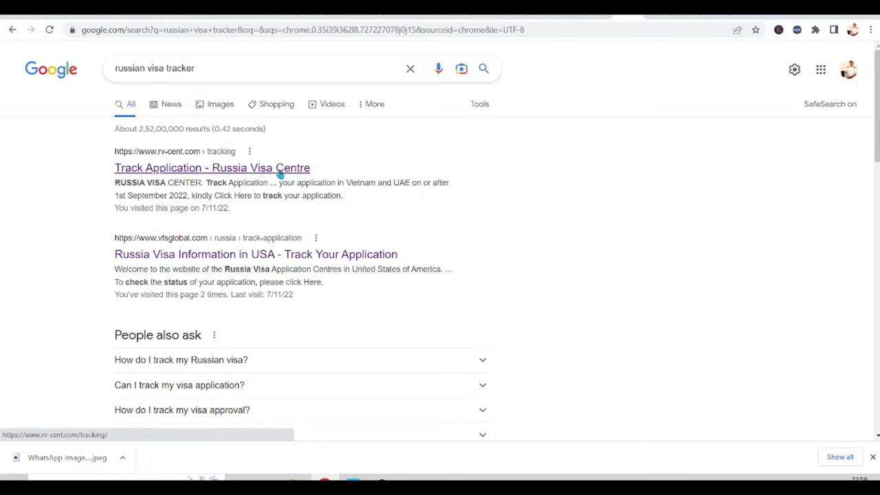
# Open the rv-cent.com Track Application page and paste in the application reference number.
pyautogui.click(238, 171)
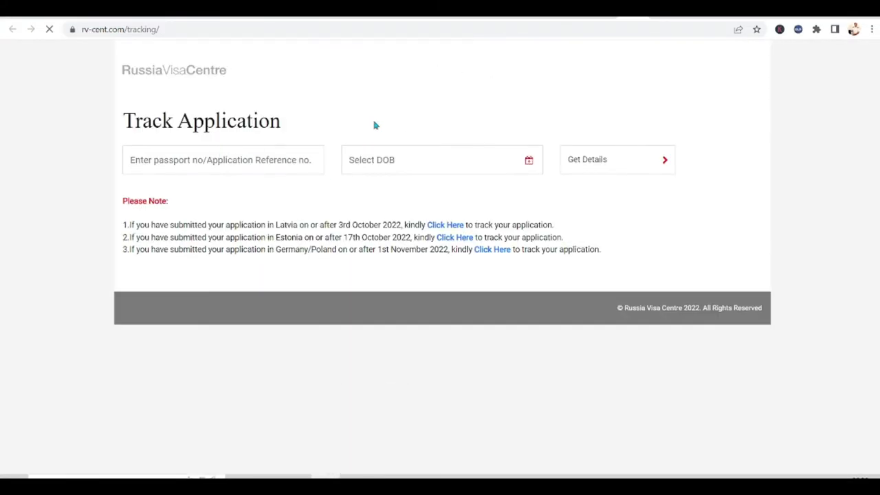
pyautogui.click(177, 157)
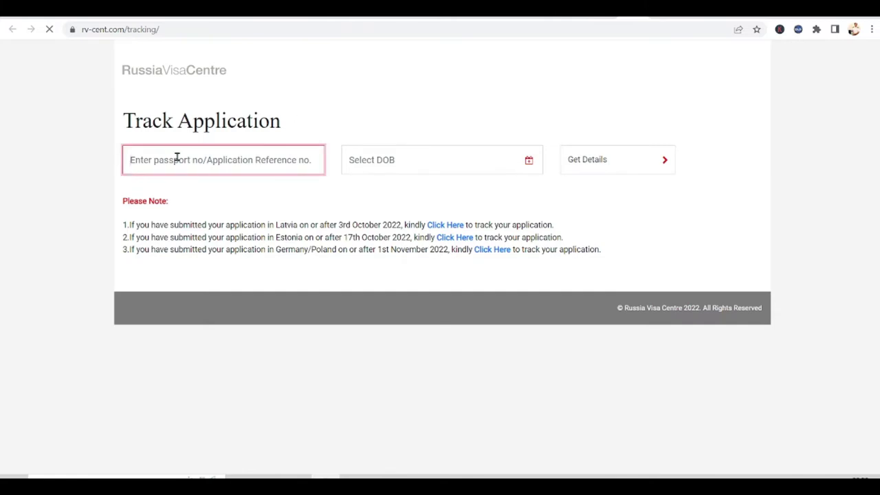
pyautogui.hotkey('ctrl', 'v')
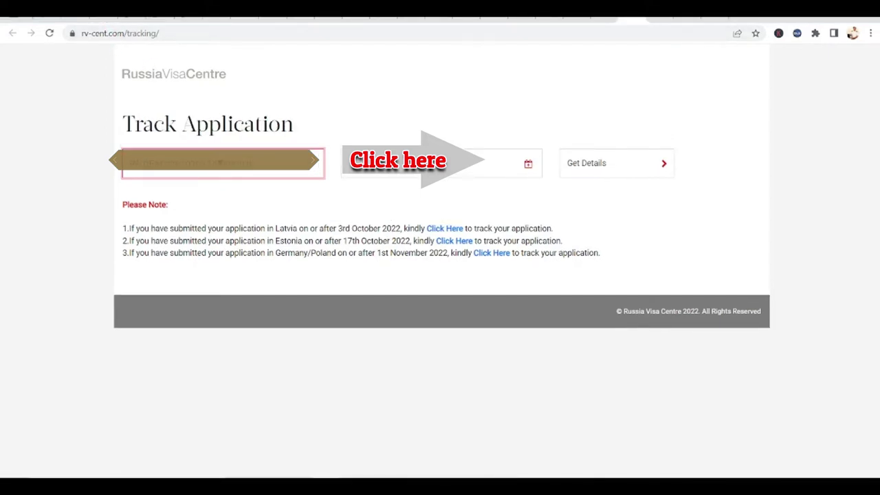
# Pick the date of birth and submit, which returns a 'does not match our records' error.
pyautogui.click(481, 164)
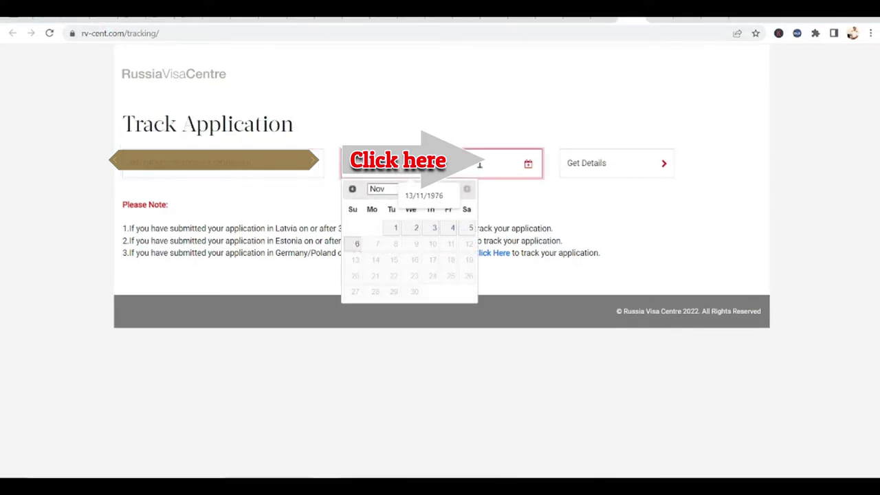
pyautogui.click(418, 194)
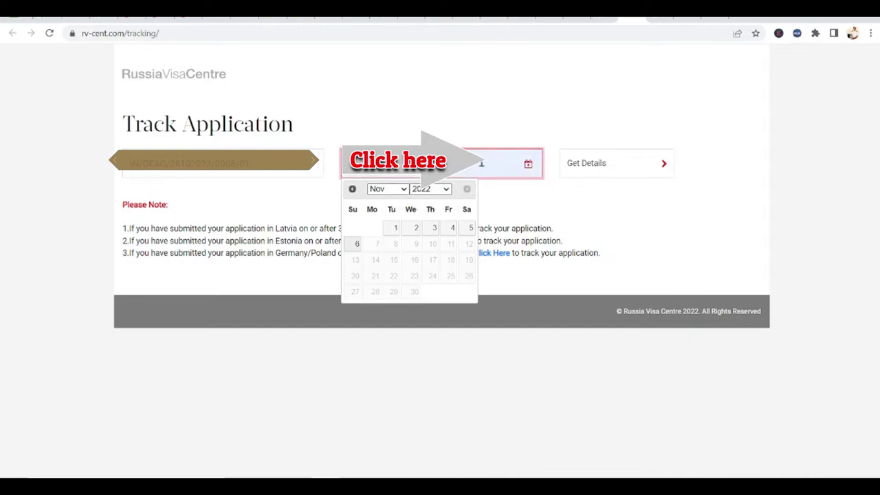
pyautogui.press('Return')
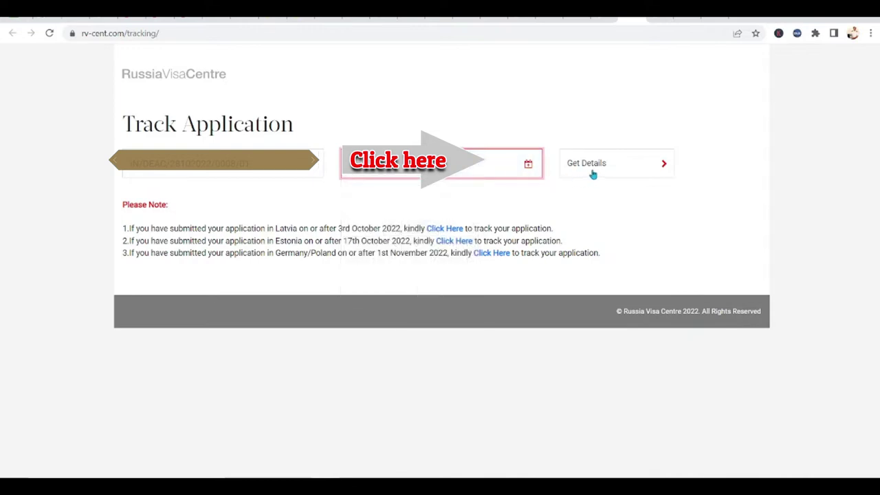
pyautogui.click(595, 173)
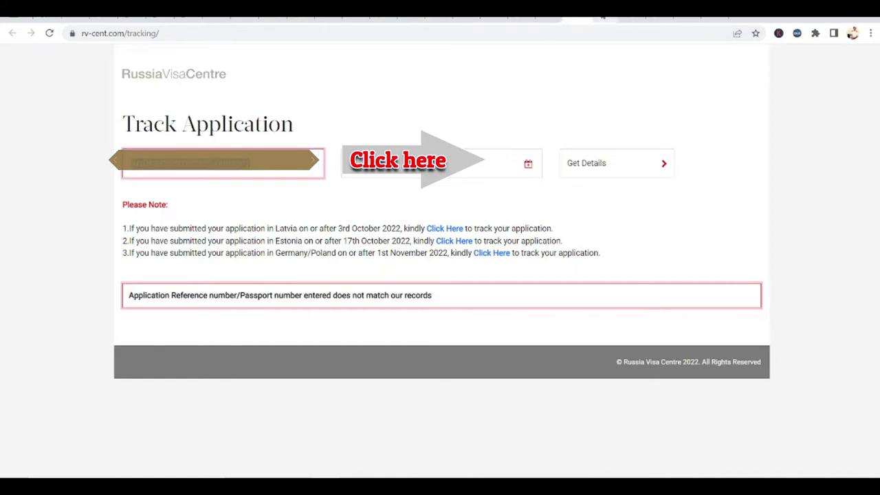
pyautogui.click(600, 19)
# Retry the status lookup on the Track Application page with the reference number re-entered.
pyautogui.click(632, 19)
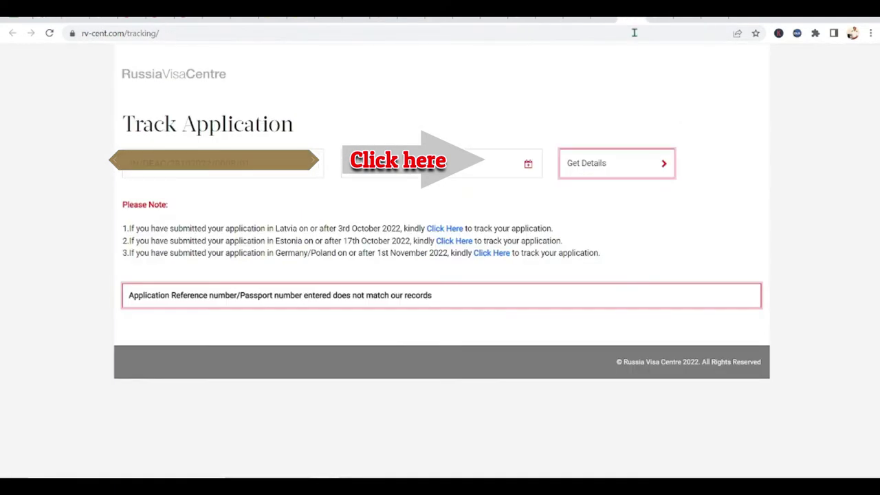
pyautogui.click(702, 20)
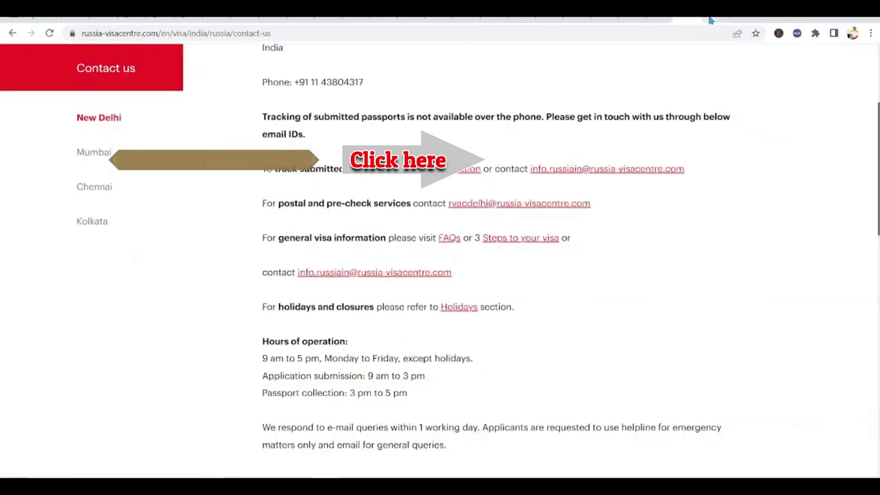
pyautogui.scroll(3, 206, 137)
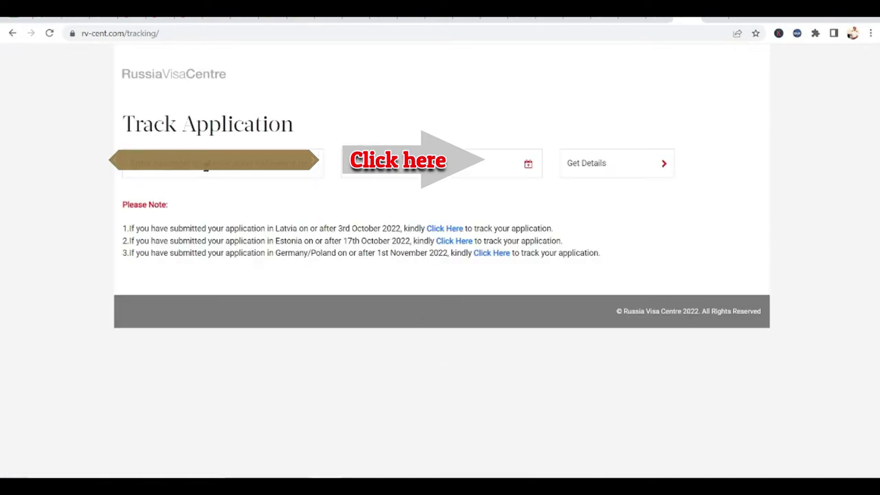
pyautogui.click(206, 168)
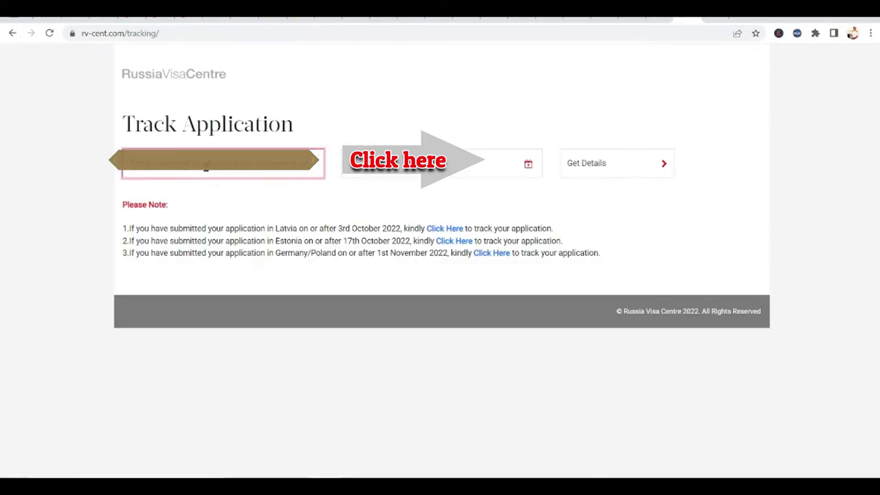
pyautogui.press('Tab')
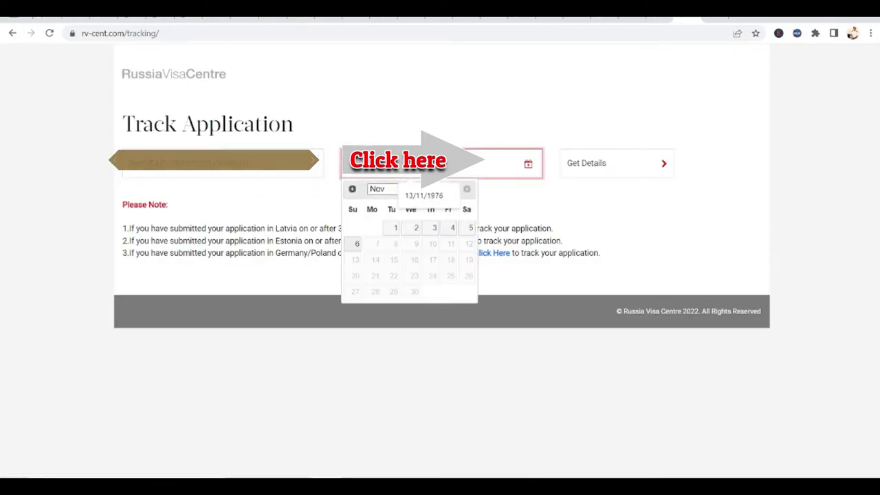
pyautogui.click(608, 166)
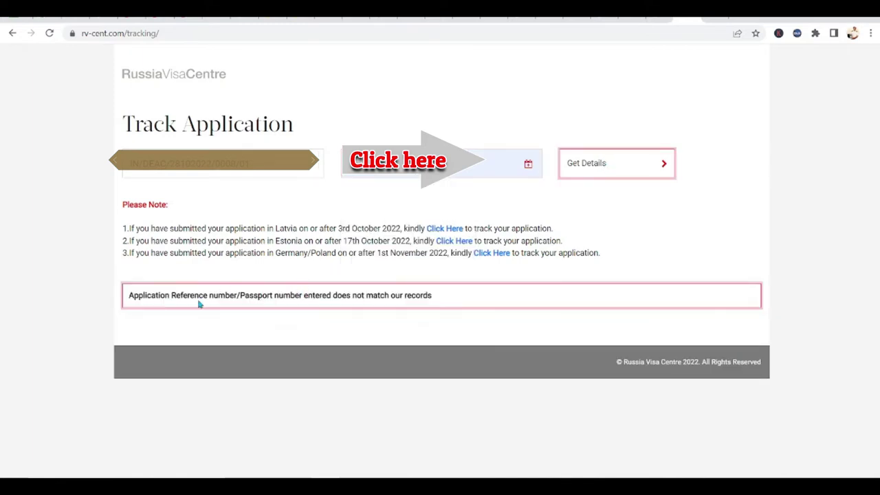
# Return to the Google 'russian visa tracker' results by way of the New Delhi contact page.
pyautogui.click(694, 18)
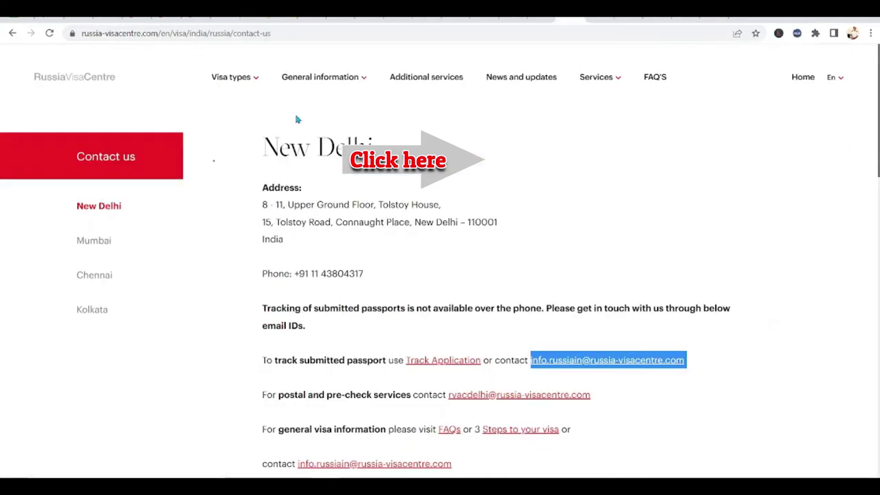
pyautogui.click(541, 19)
pyautogui.scroll(3, 289, 157)
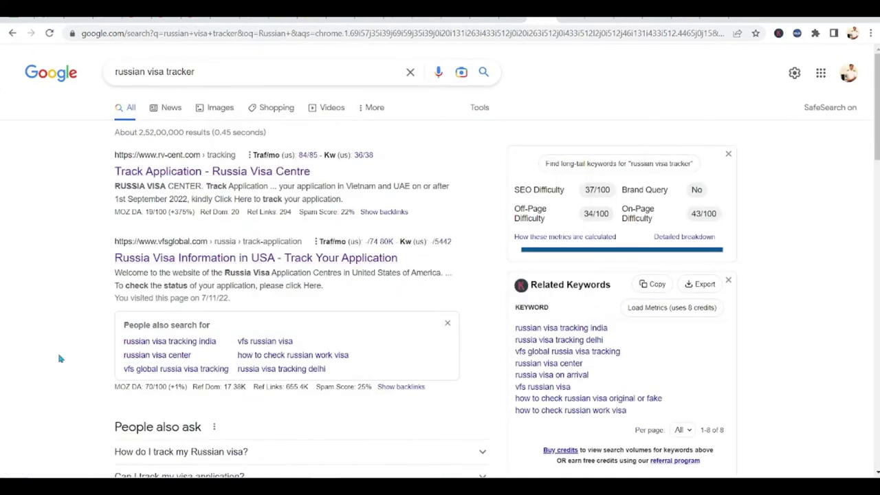
# Search Google for 'russian visa center' using the suggested query.
pyautogui.click(206, 72)
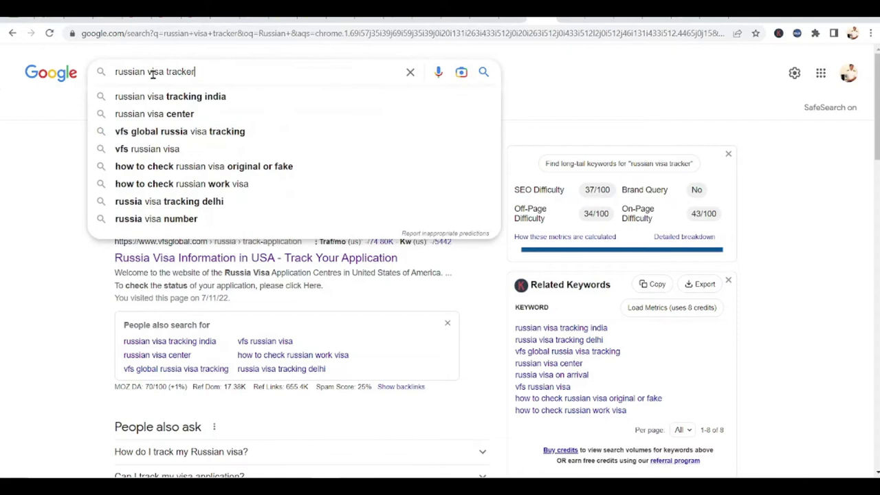
pyautogui.click(176, 114)
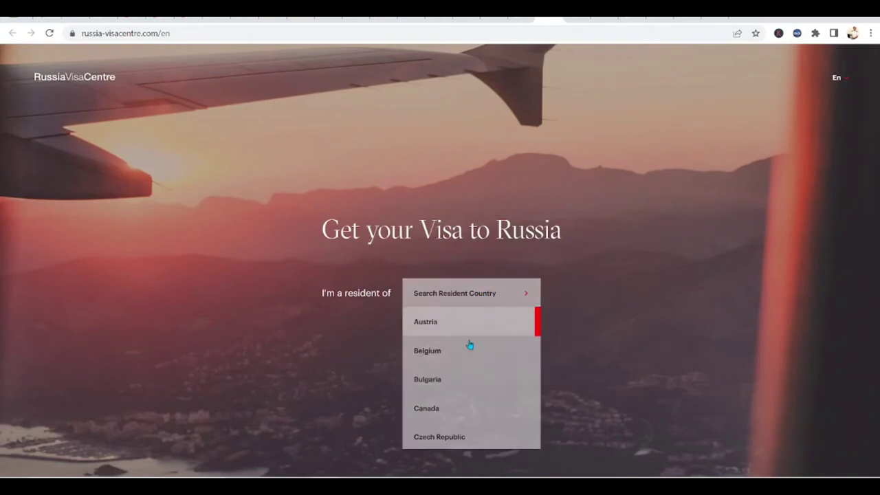
# Choose India as resident country on russia-visacentre.com and bring up the Services list with Track Application.
pyautogui.scroll(-3, 474, 357)
pyautogui.click(454, 375)
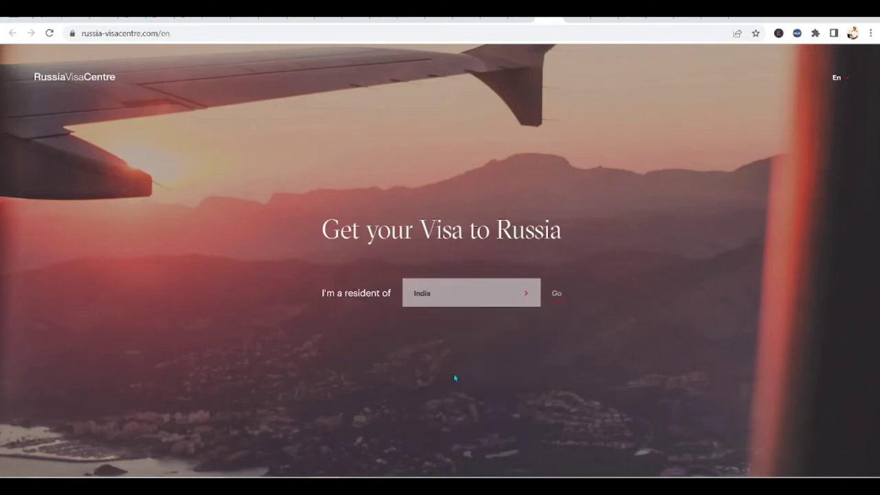
pyautogui.click(558, 304)
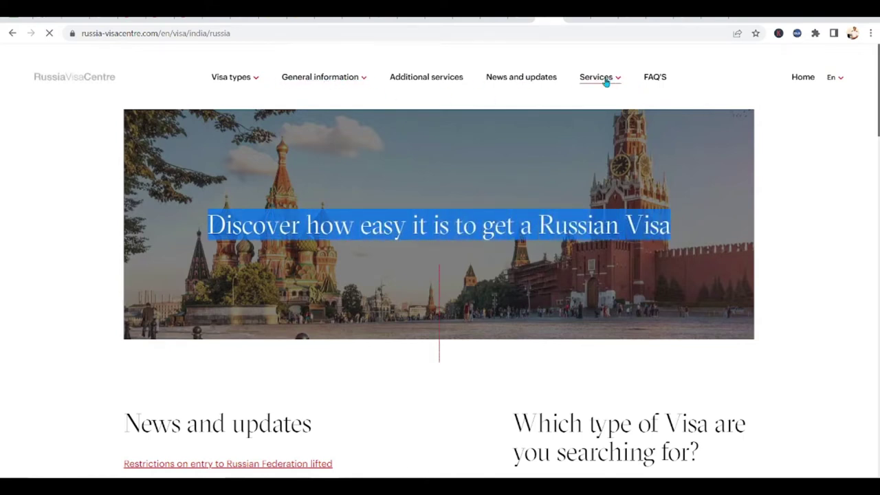
pyautogui.moveTo(600, 77)
pyautogui.click(440, 141)
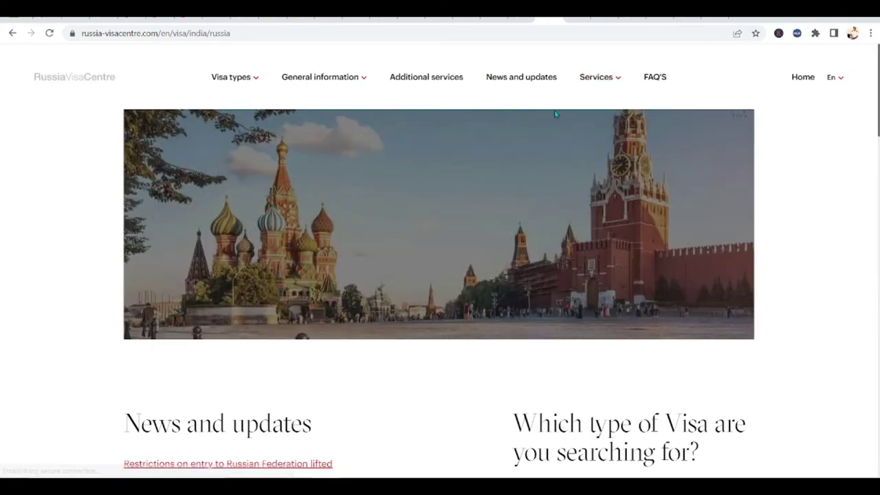
pyautogui.click(611, 79)
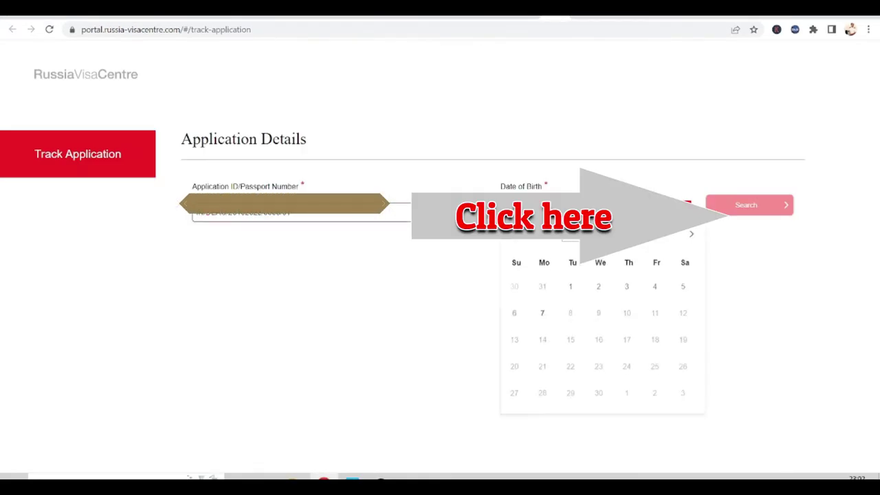
# Fill the Date of Birth from the calendar, choosing 1975 as year and then the birth day.
pyautogui.click(523, 211)
pyautogui.click(572, 232)
pyautogui.click(584, 336)
pyautogui.click(626, 232)
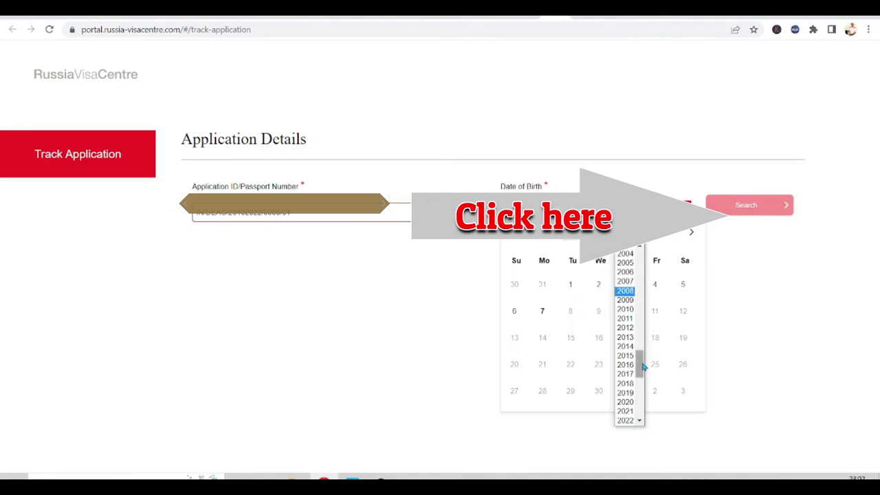
pyautogui.moveTo(640, 363); pyautogui.dragTo(640, 340)
pyautogui.scroll(5, 637, 308)
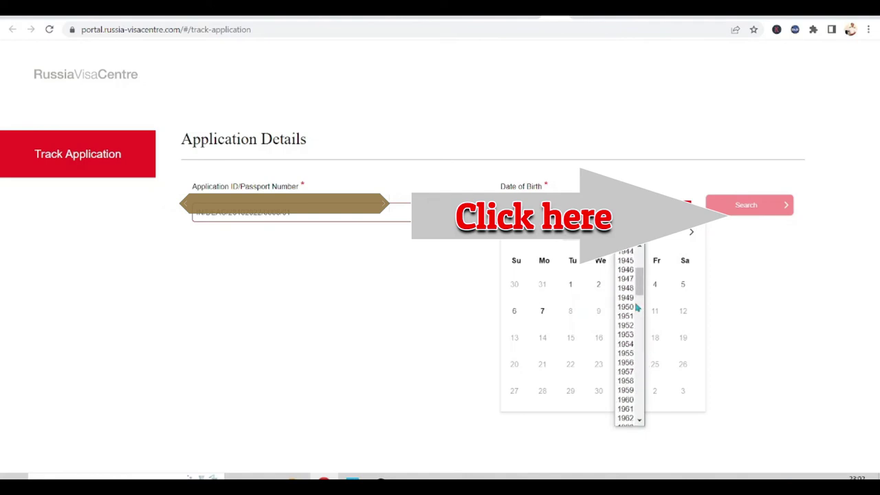
pyautogui.click(640, 422)
pyautogui.click(640, 422)
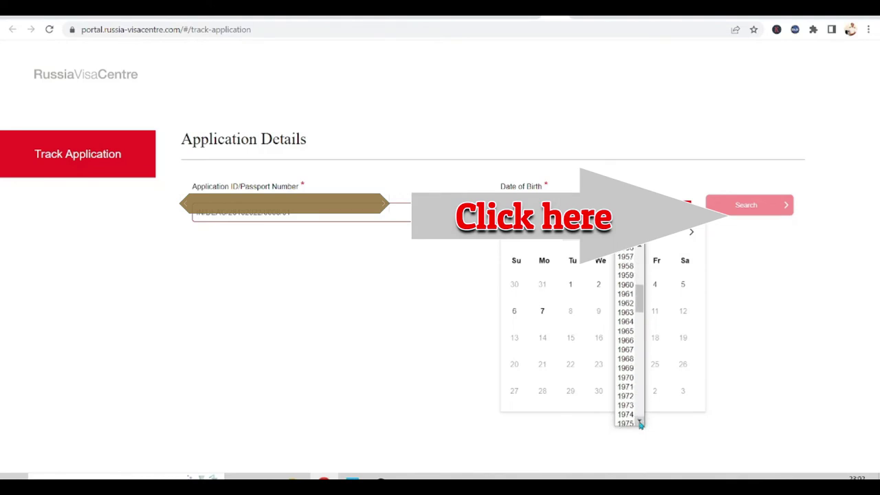
pyautogui.click(640, 422)
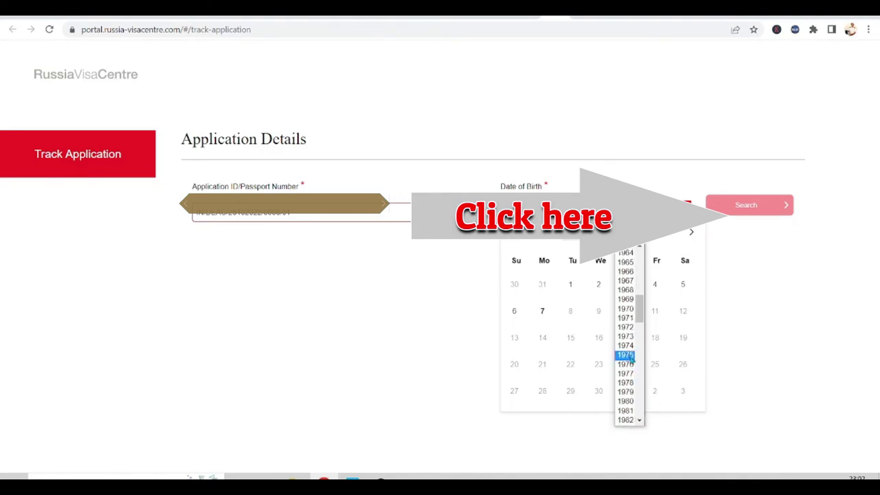
pyautogui.click(632, 369)
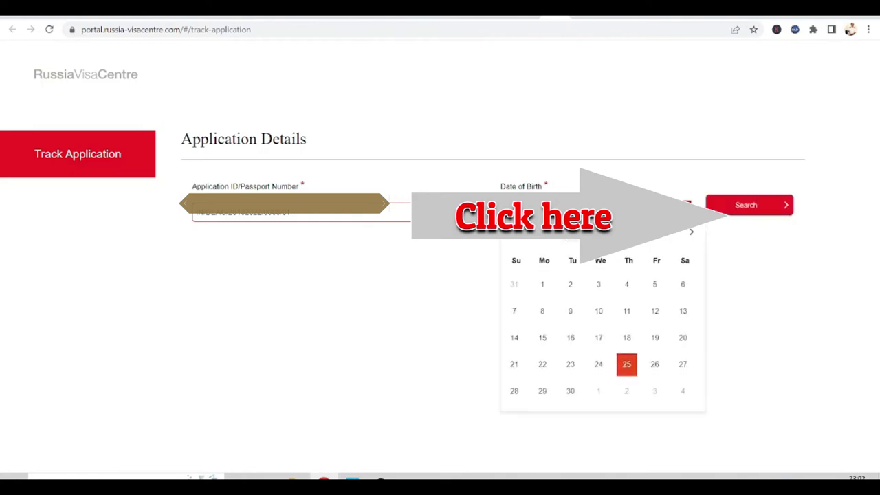
pyautogui.click(683, 311)
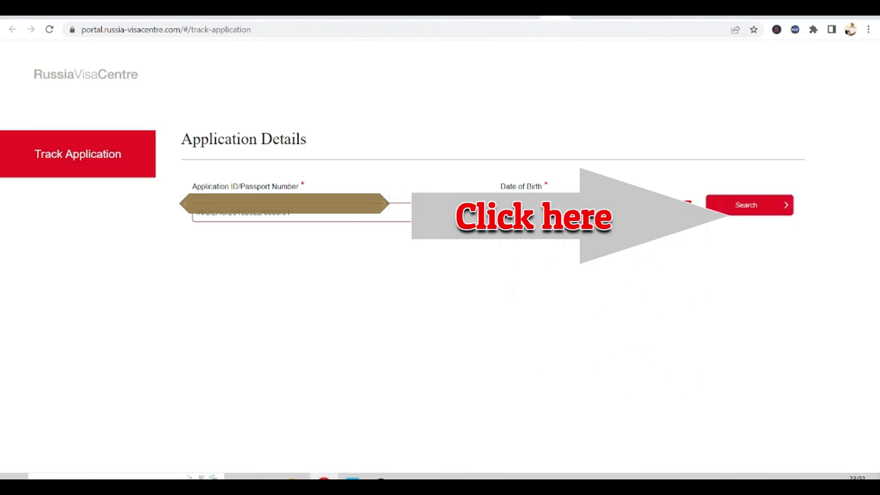
# Search to show the status table, submitted in New Delhi then dispatched, and select the latest date.
pyautogui.click(751, 207)
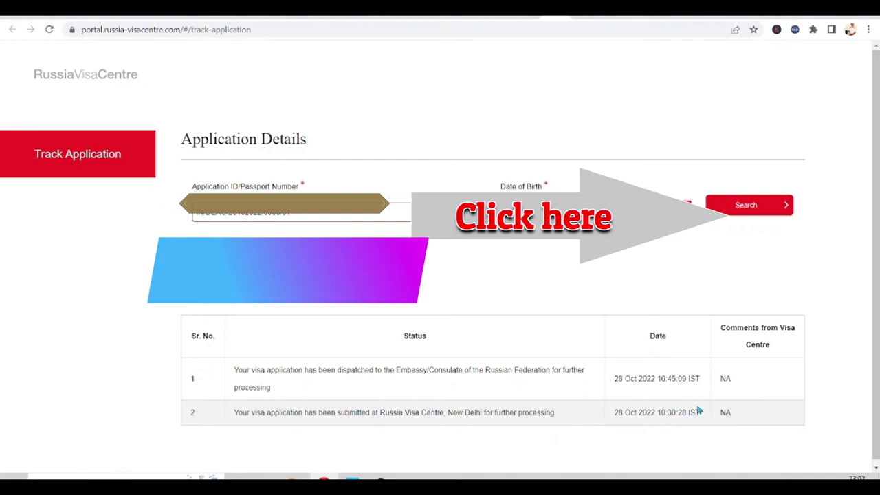
pyautogui.tripleClick(618, 380)
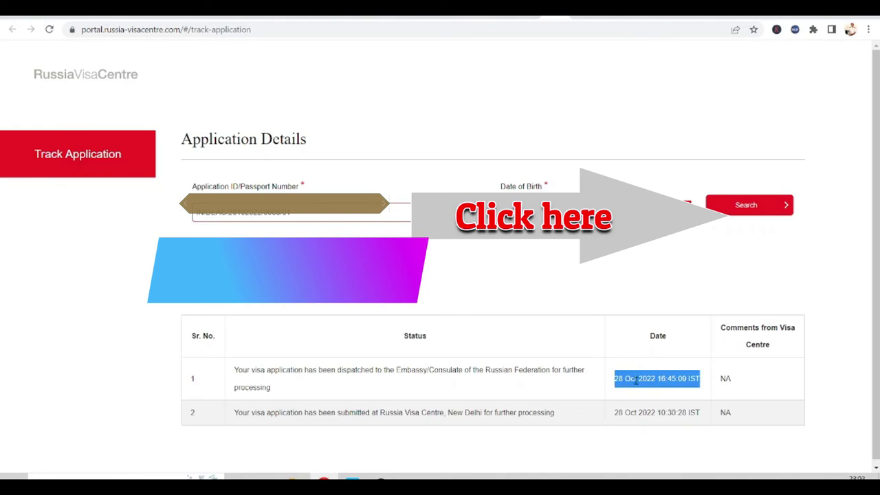